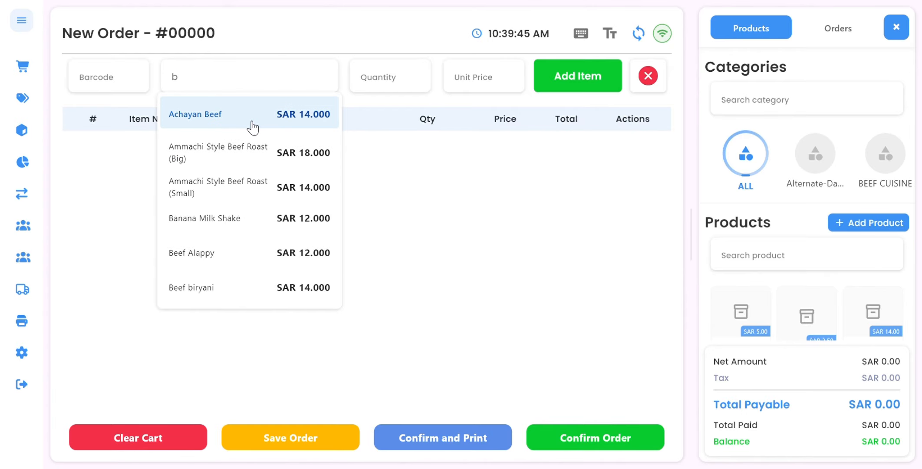
Add Achayan Beef and Beef biryani(Half) to the cart from the product search.
{"action": "left_click", "coordinate": [252, 125]}
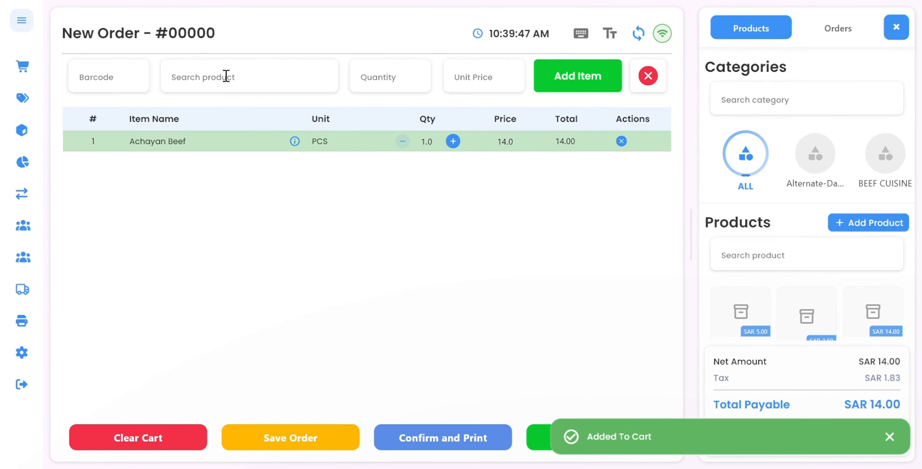
{"action": "type", "text": "nm"}
{"action": "key", "text": "BackSpace"}
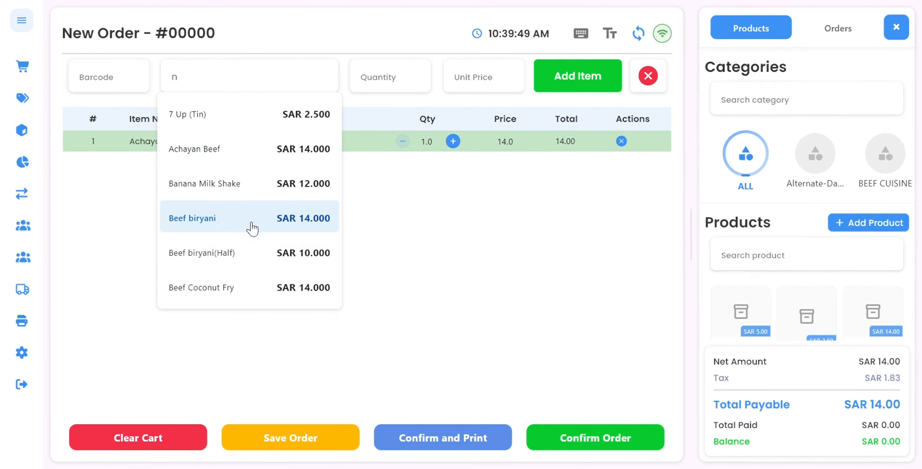
{"action": "left_click", "coordinate": [247, 261]}
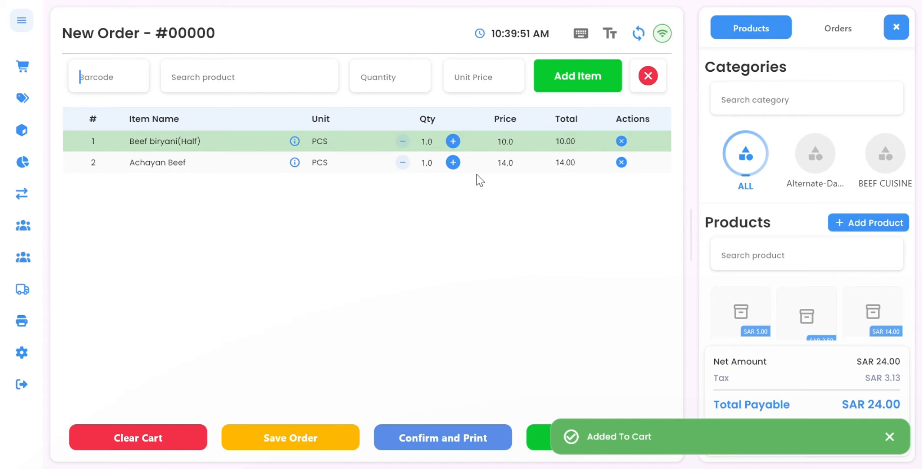
Increase the Beef biryani(Half) quantity to 2 and reduce it back to 1.
{"action": "left_click", "coordinate": [453, 142]}
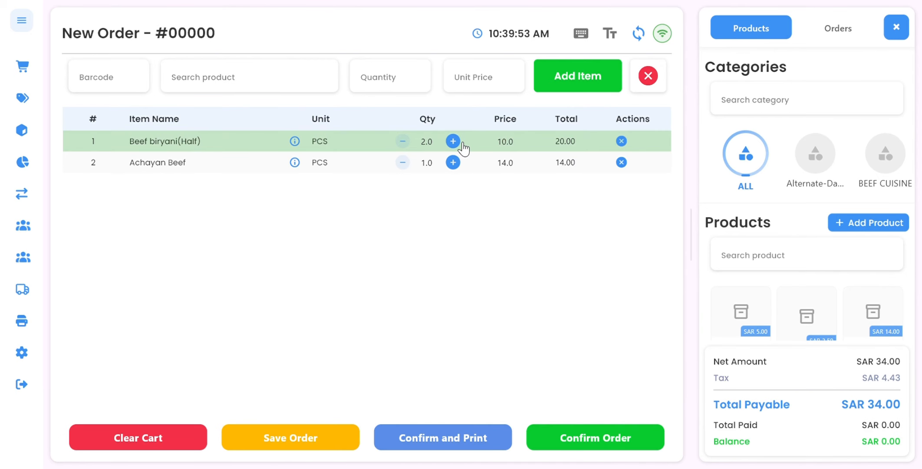
{"action": "left_click", "coordinate": [402, 141]}
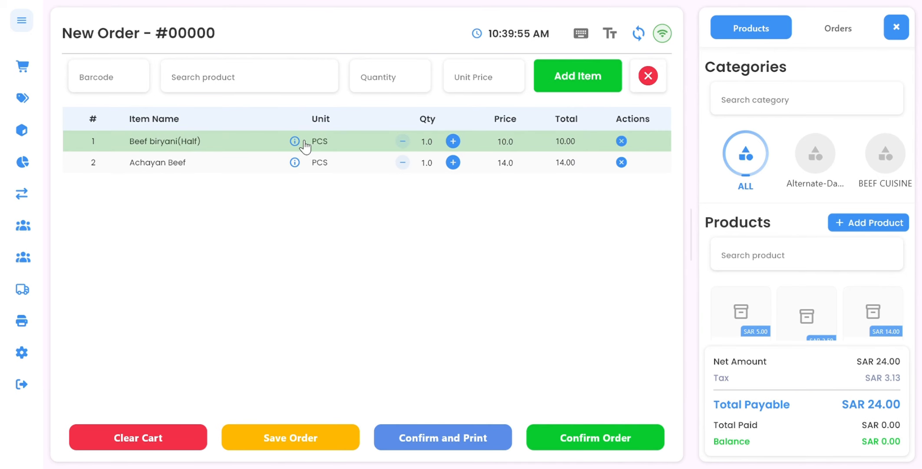
Open the Beef biryani(Half) product details and review its View and Edit tabs before closing.
{"action": "left_click", "coordinate": [297, 142]}
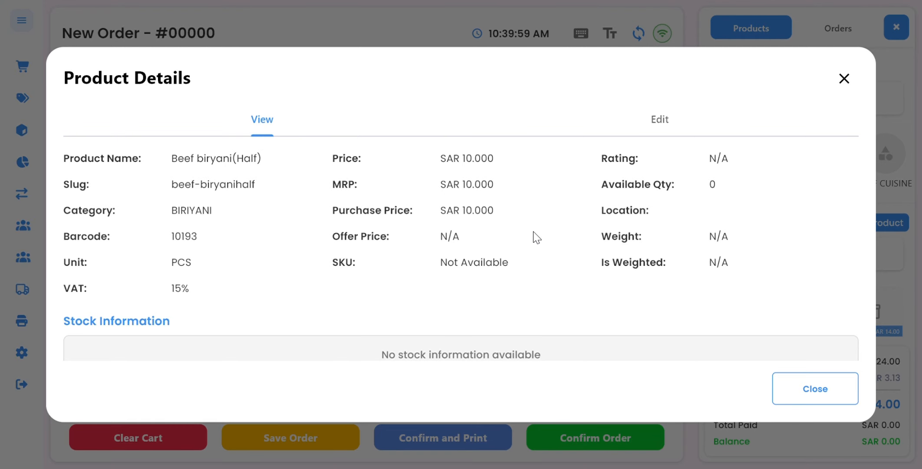
{"action": "left_click", "coordinate": [677, 118]}
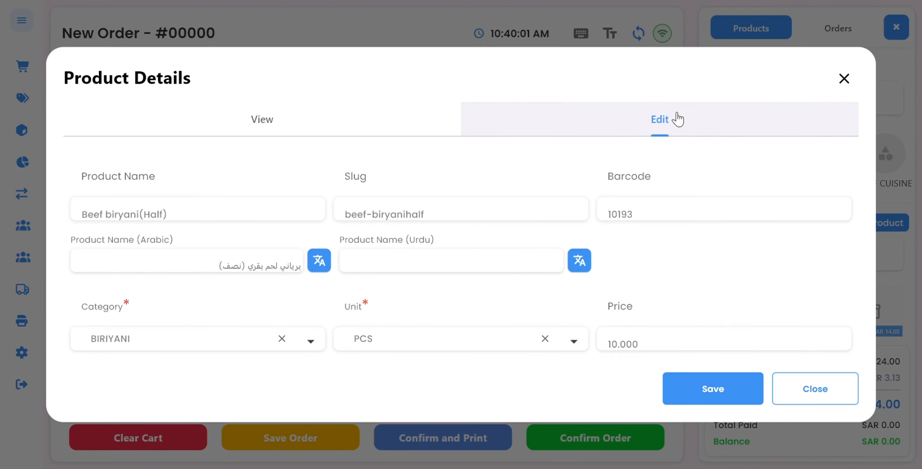
{"action": "scroll", "coordinate": [262, 225], "scroll_direction": "down", "scroll_amount": 3}
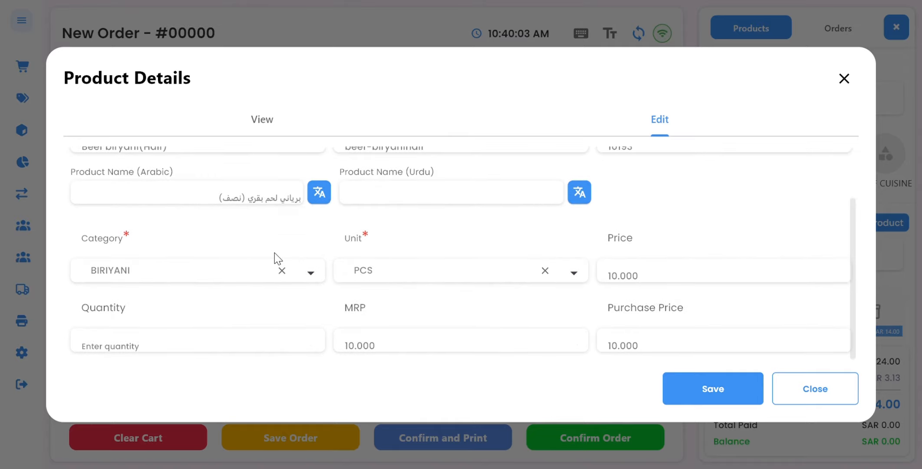
{"action": "scroll", "coordinate": [274, 253], "scroll_direction": "up", "scroll_amount": 1}
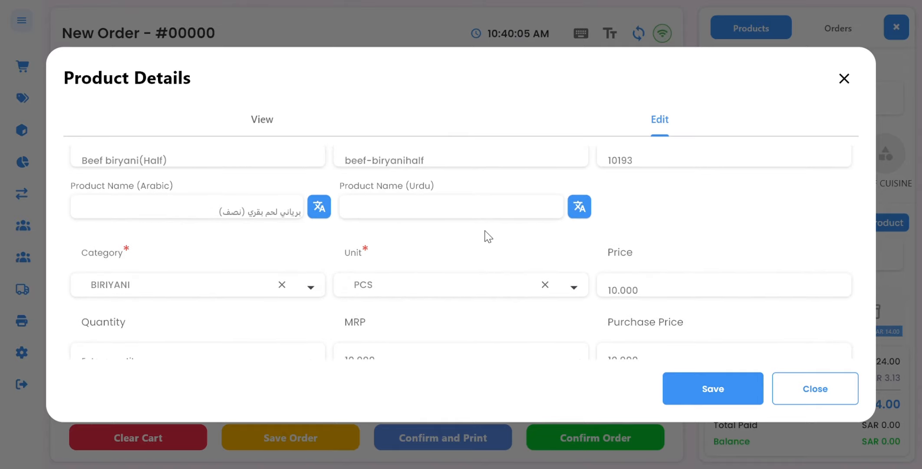
{"action": "scroll", "coordinate": [491, 238], "scroll_direction": "up", "scroll_amount": 1}
{"action": "scroll", "coordinate": [645, 272], "scroll_direction": "down", "scroll_amount": 2}
{"action": "scroll", "coordinate": [647, 271], "scroll_direction": "up", "scroll_amount": 1}
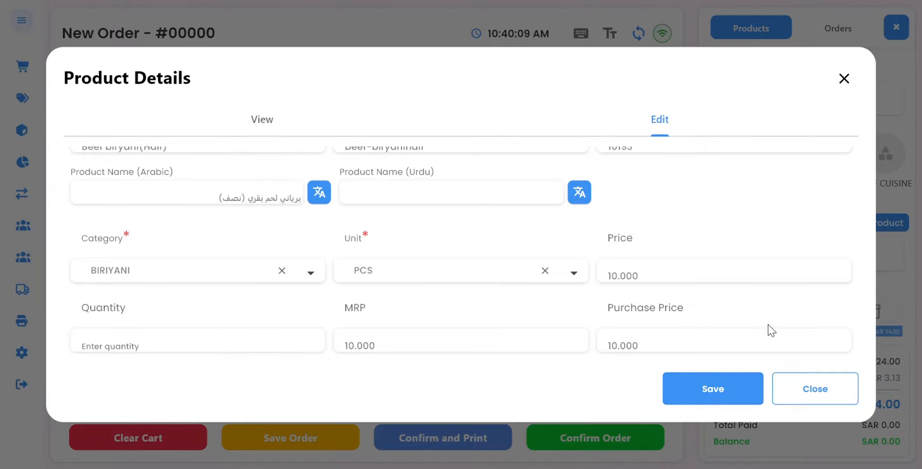
{"action": "left_click", "coordinate": [312, 131]}
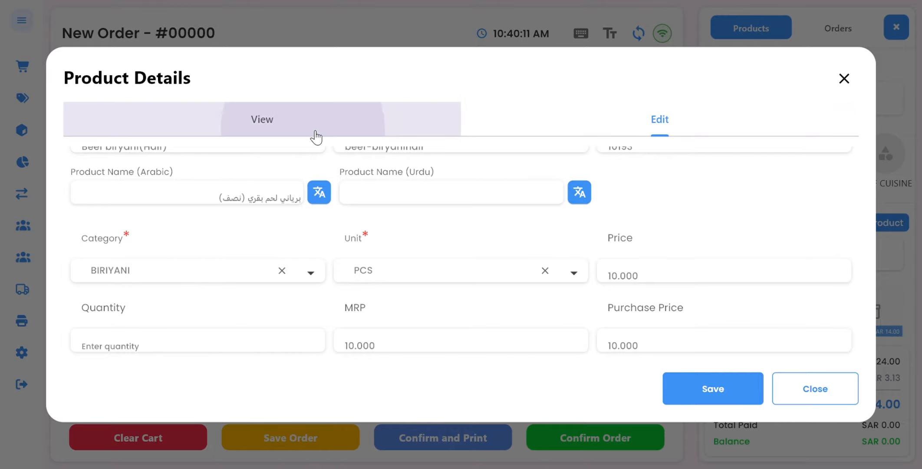
{"action": "scroll", "coordinate": [527, 229], "scroll_direction": "down", "scroll_amount": 1}
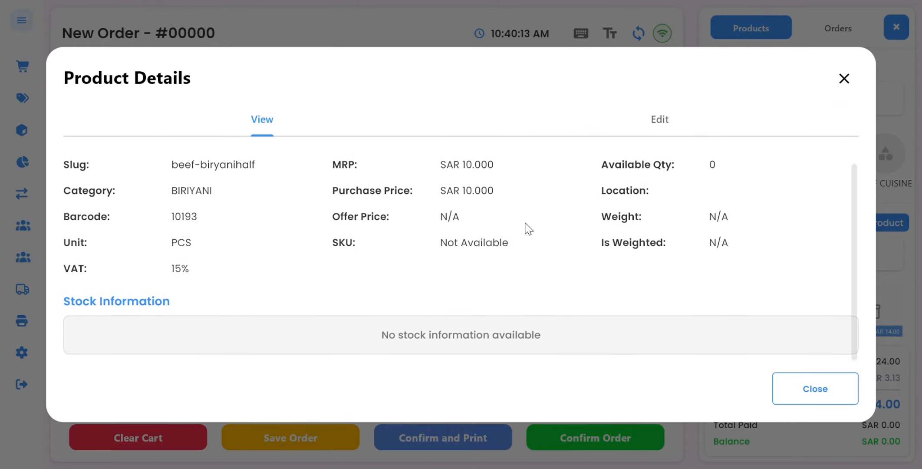
{"action": "left_click", "coordinate": [804, 389]}
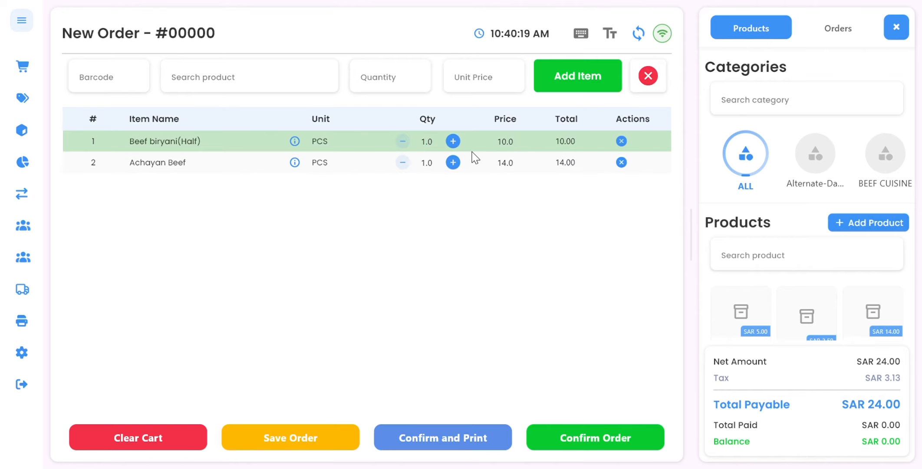
Remove Beef biryani(Half) from the cart and add 7 Up (Tin) instead.
{"action": "left_click", "coordinate": [621, 141]}
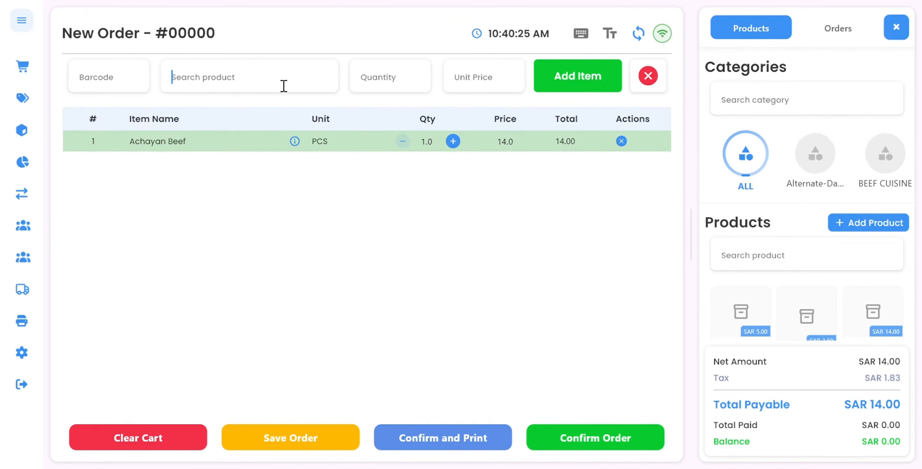
{"action": "type", "text": "n"}
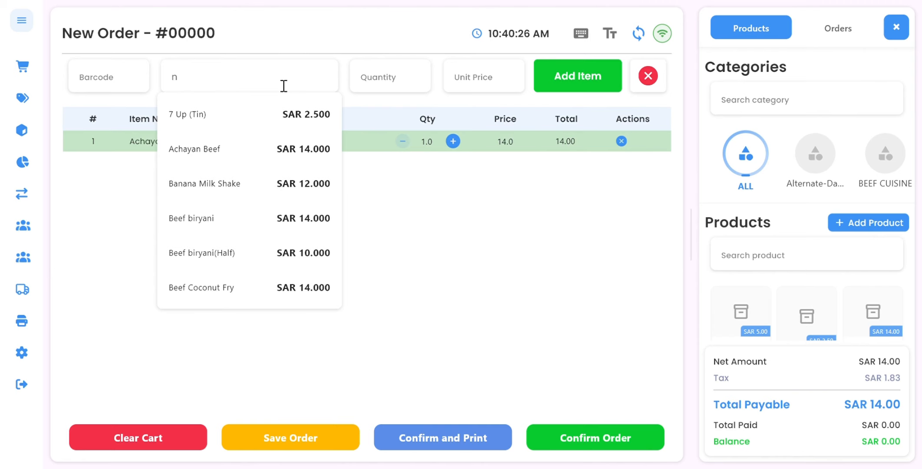
{"action": "left_click", "coordinate": [269, 127]}
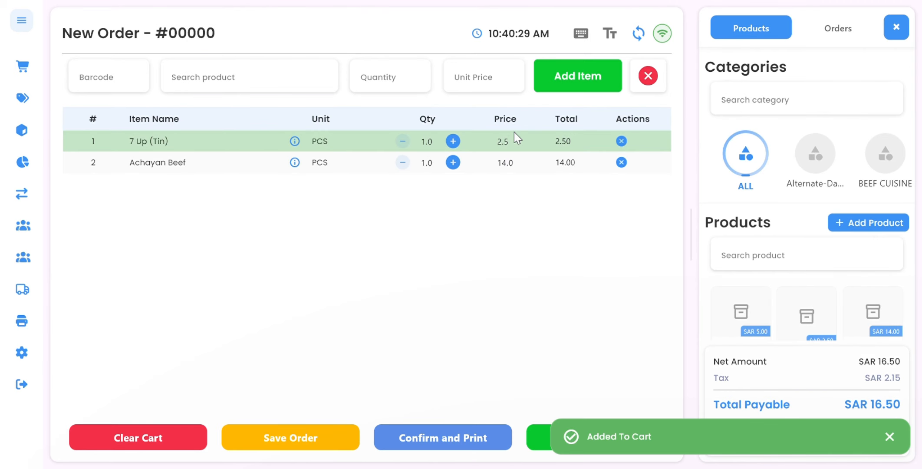
Search products for "m" and add Avoli Masala to the cart.
{"action": "left_click", "coordinate": [289, 89]}
{"action": "type", "text": "mk"}
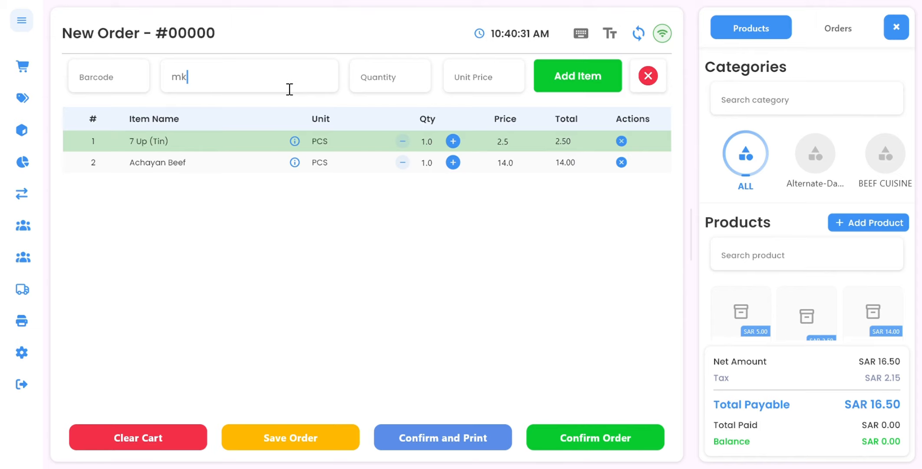
{"action": "key", "text": "BackSpace"}
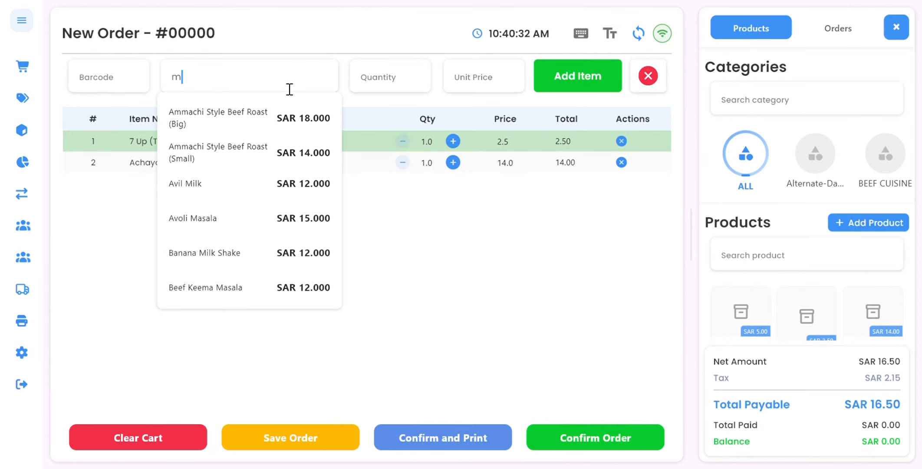
{"action": "left_click", "coordinate": [239, 226]}
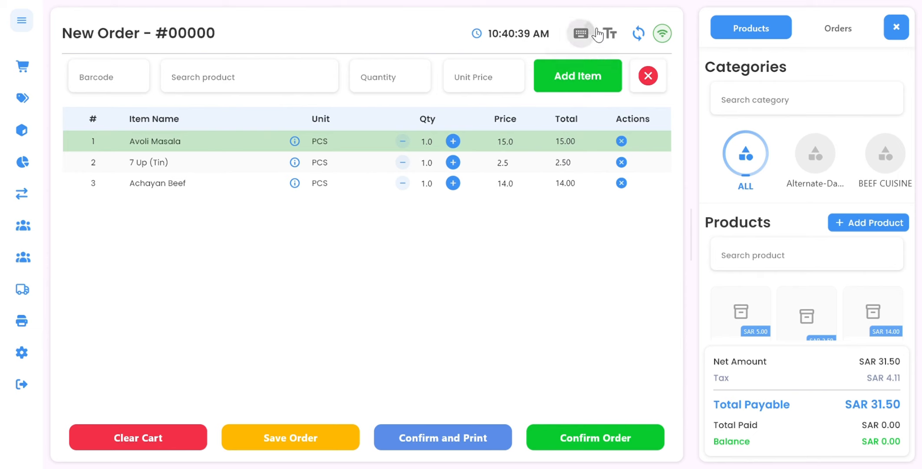
Open the virtual keyboard for the product search and close it again.
{"action": "left_click", "coordinate": [582, 34]}
{"action": "left_click", "coordinate": [301, 87]}
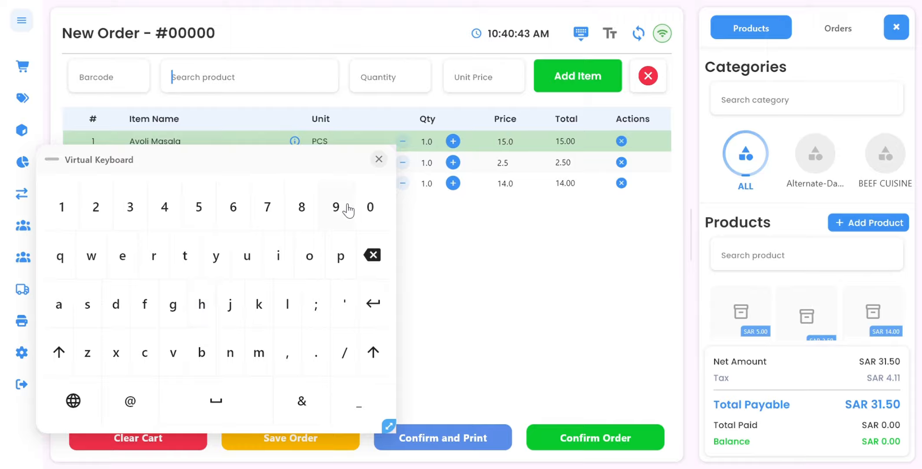
{"action": "left_click", "coordinate": [379, 159]}
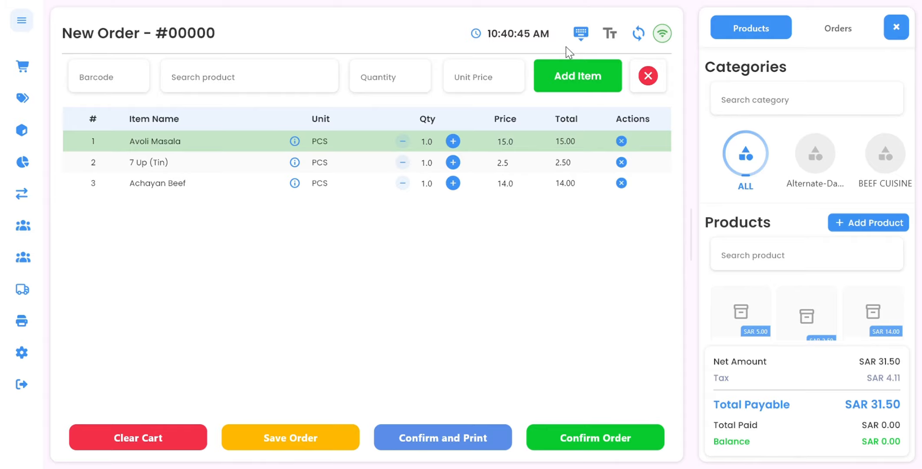
{"action": "left_click", "coordinate": [581, 33]}
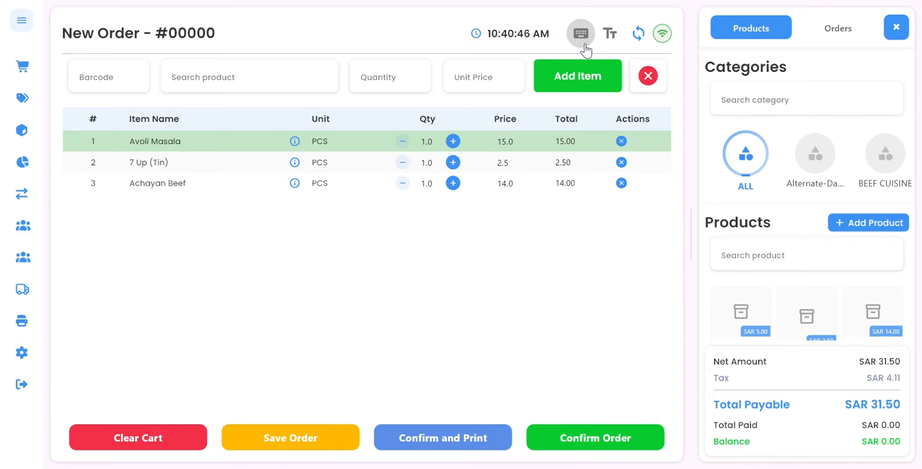
Enlarge the cart table text size and return the view to normal.
{"action": "left_click", "coordinate": [610, 34]}
{"action": "left_click", "coordinate": [611, 34]}
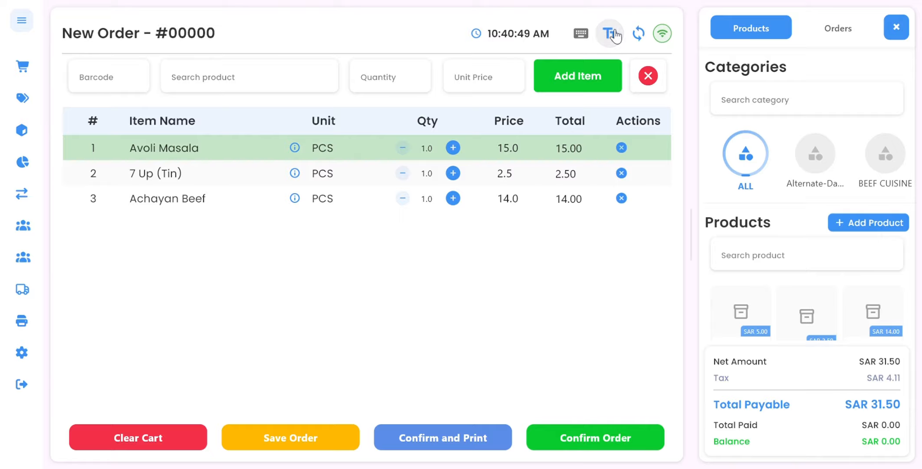
{"action": "left_click", "coordinate": [615, 37]}
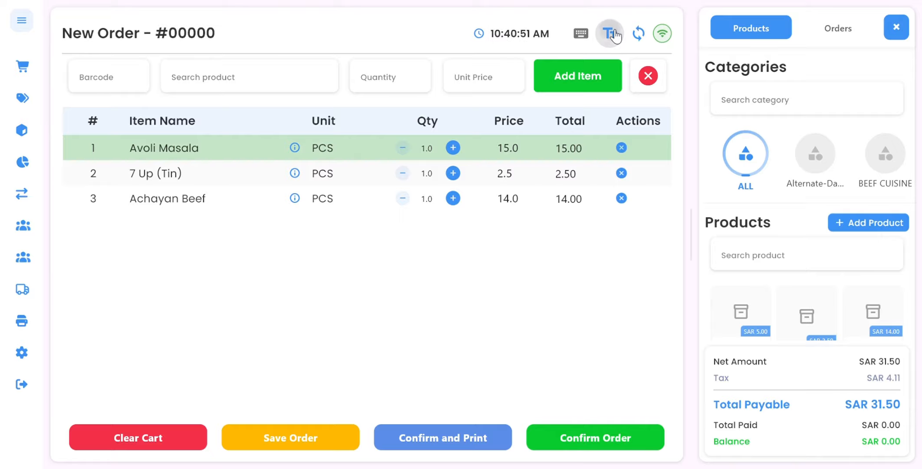
{"action": "left_click", "coordinate": [643, 37]}
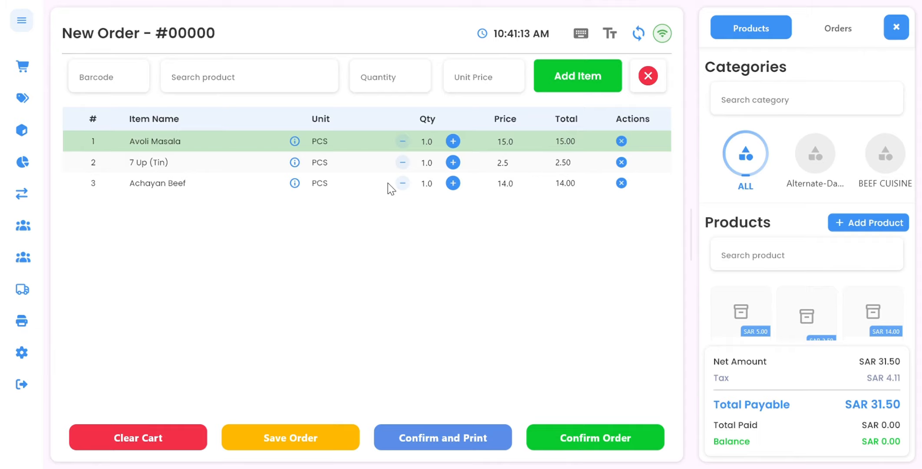
Start finalizing the order with printing and try searching customers by the number 7.
{"action": "left_click", "coordinate": [320, 439]}
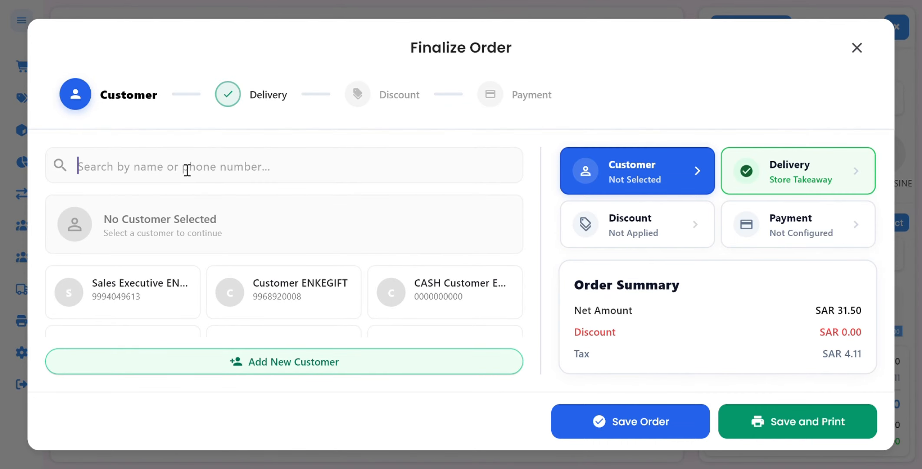
{"action": "type", "text": "78"}
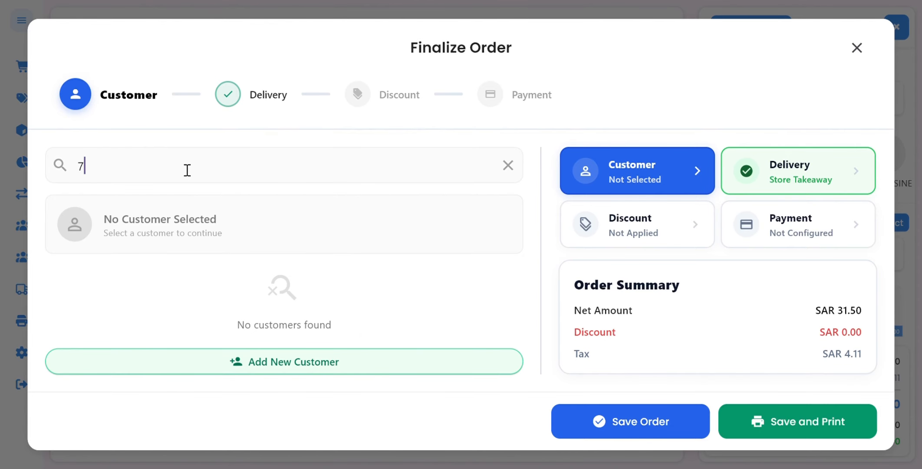
{"action": "key", "text": "BackSpace"}
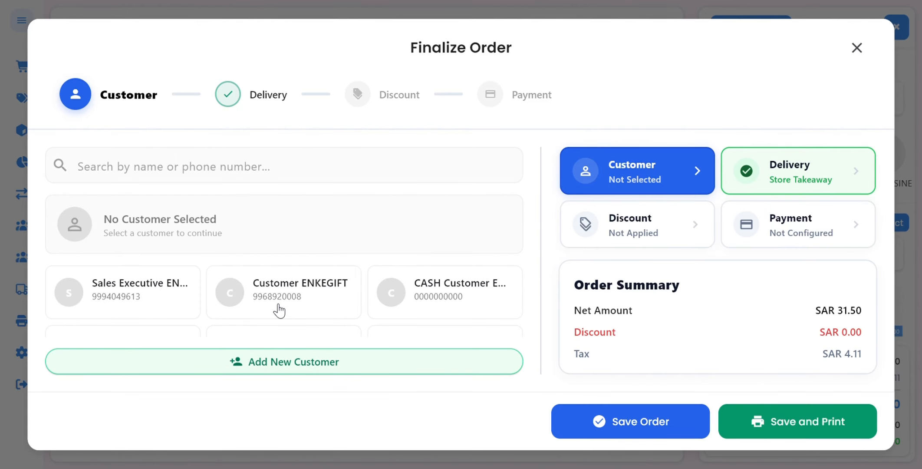
Scroll through the customer list and select a customer for the order.
{"action": "scroll", "coordinate": [281, 309], "scroll_direction": "down", "scroll_amount": 2}
{"action": "scroll", "coordinate": [282, 309], "scroll_direction": "up", "scroll_amount": 2}
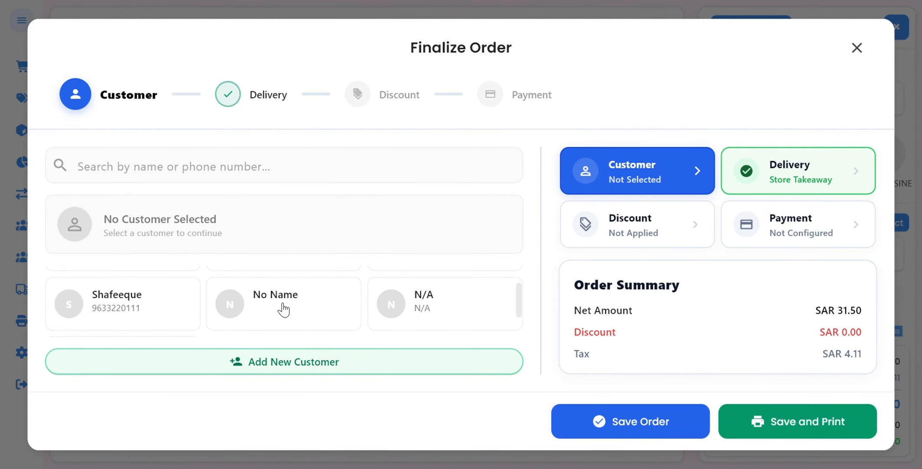
{"action": "scroll", "coordinate": [282, 309], "scroll_direction": "down", "scroll_amount": 1}
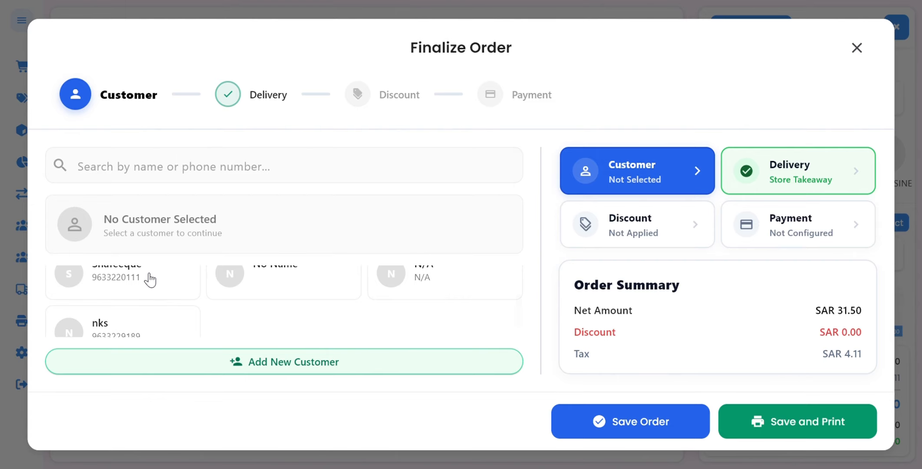
{"action": "left_click", "coordinate": [152, 275]}
{"action": "scroll", "coordinate": [206, 258], "scroll_direction": "down", "scroll_amount": 1}
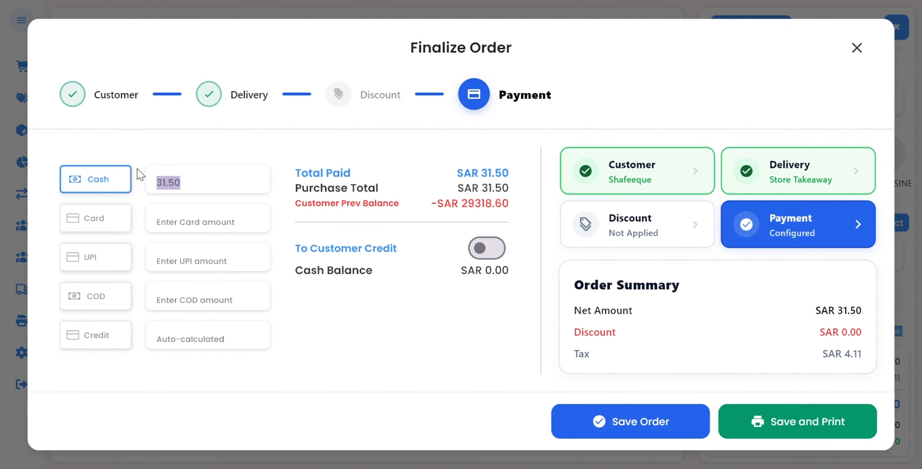
Clear the cash payment selection and turn on To Customer Credit.
{"action": "left_click", "coordinate": [110, 221]}
{"action": "left_click", "coordinate": [112, 225]}
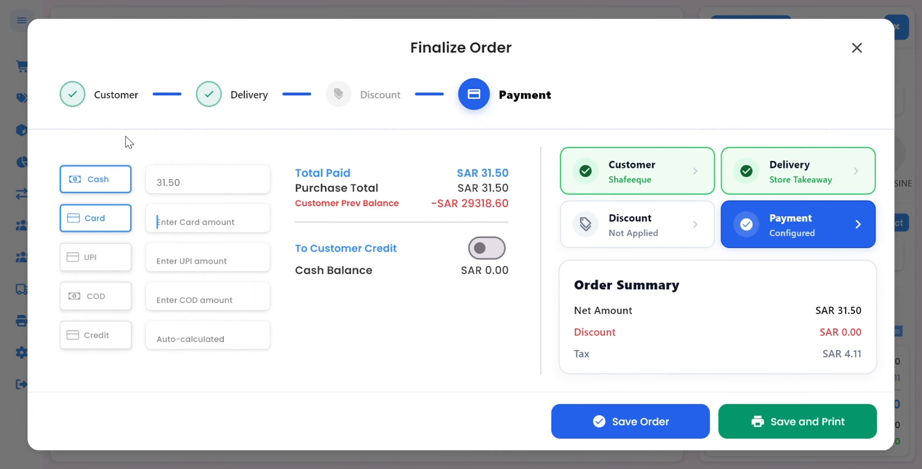
{"action": "left_click", "coordinate": [104, 215]}
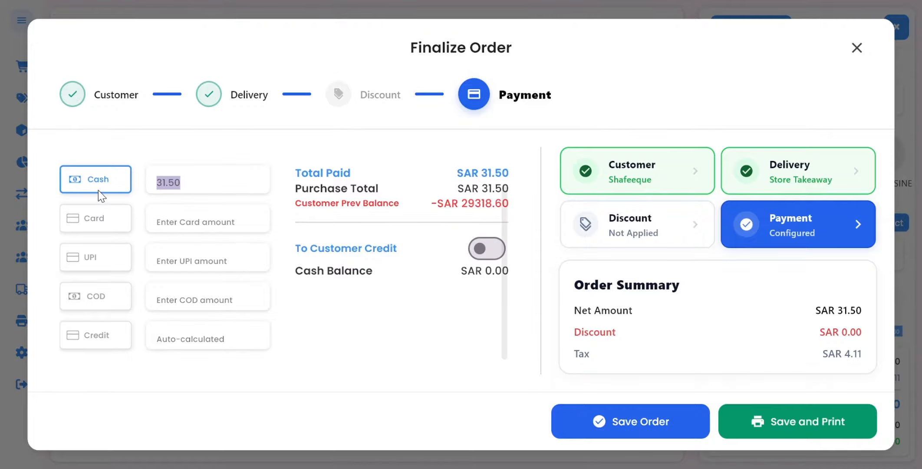
{"action": "left_click", "coordinate": [98, 191]}
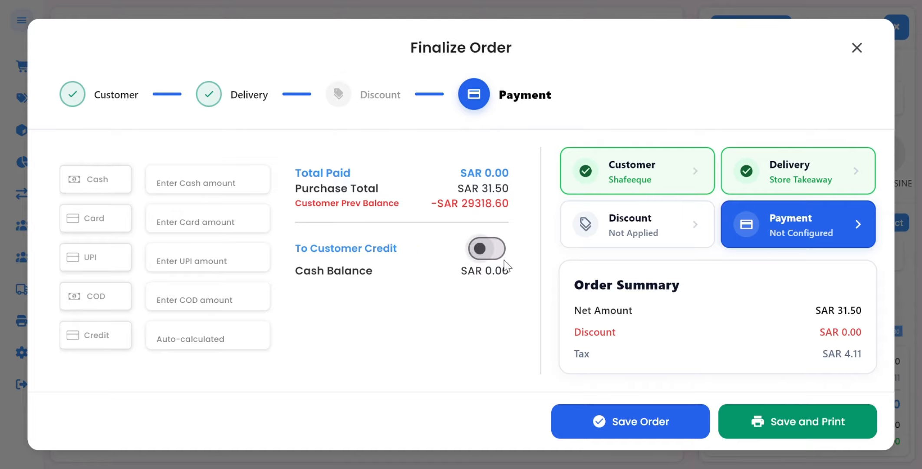
{"action": "left_click", "coordinate": [492, 248]}
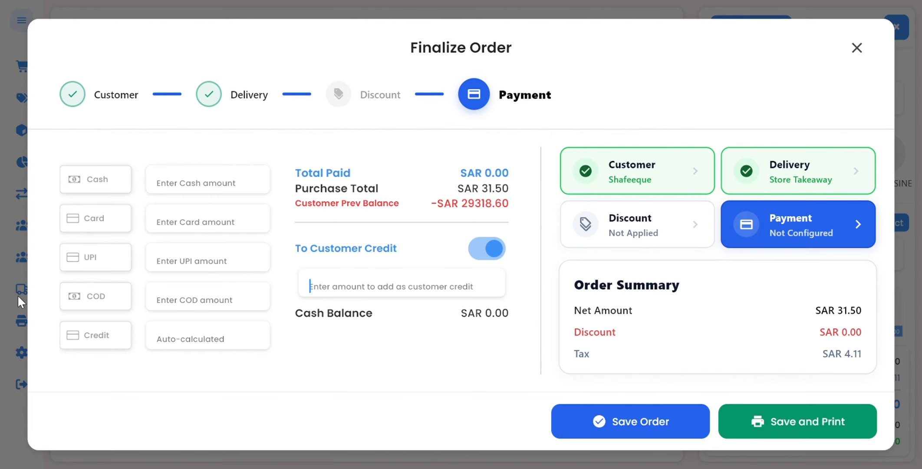
Open the discount stage, glance at the coupon list, and apply a flat discount of 20.
{"action": "left_click", "coordinate": [346, 98]}
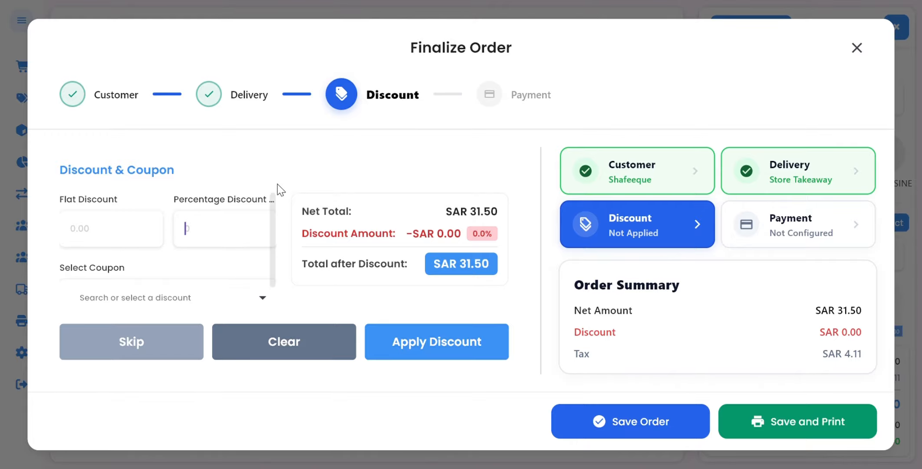
{"action": "scroll", "coordinate": [204, 210], "scroll_direction": "down", "scroll_amount": 1}
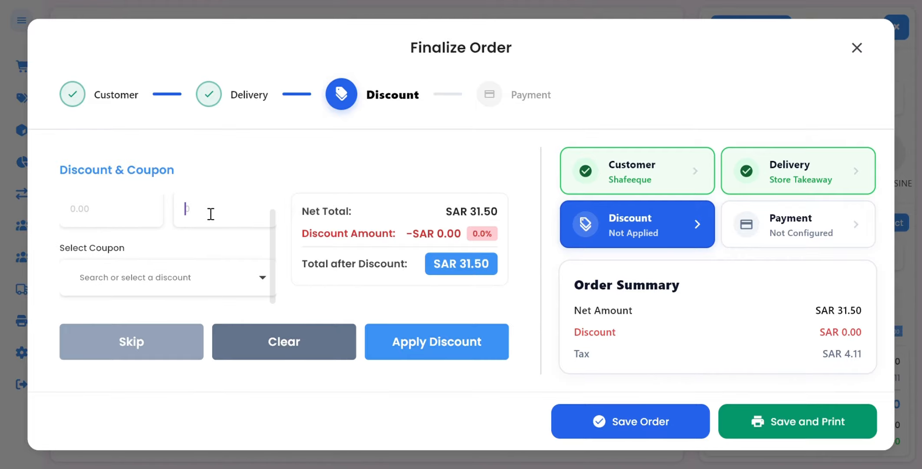
{"action": "left_click", "coordinate": [256, 278]}
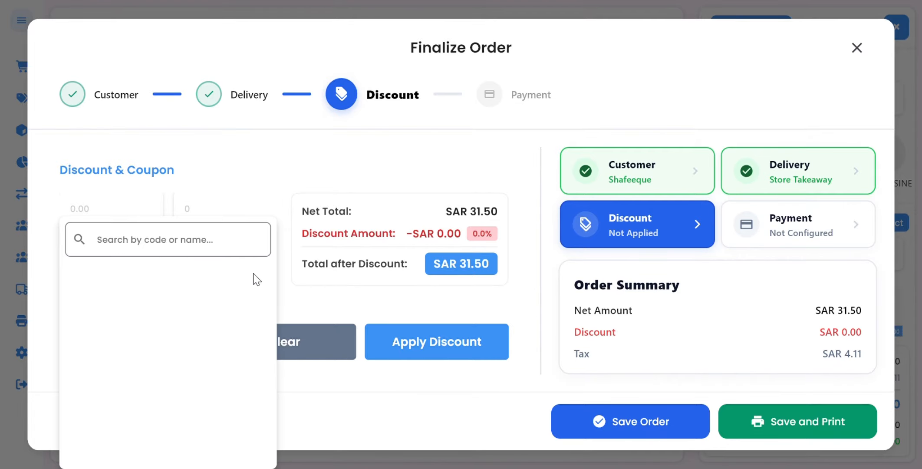
{"action": "left_click", "coordinate": [315, 288]}
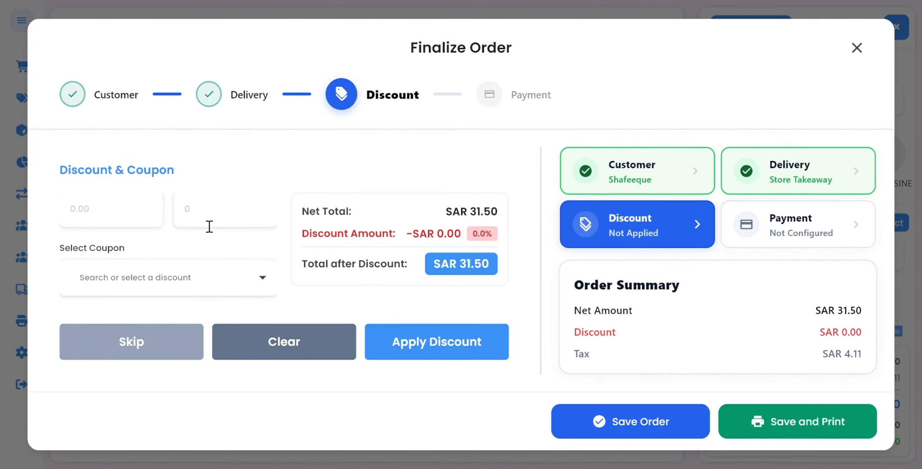
{"action": "left_click", "coordinate": [140, 224]}
{"action": "type", "text": "20"}
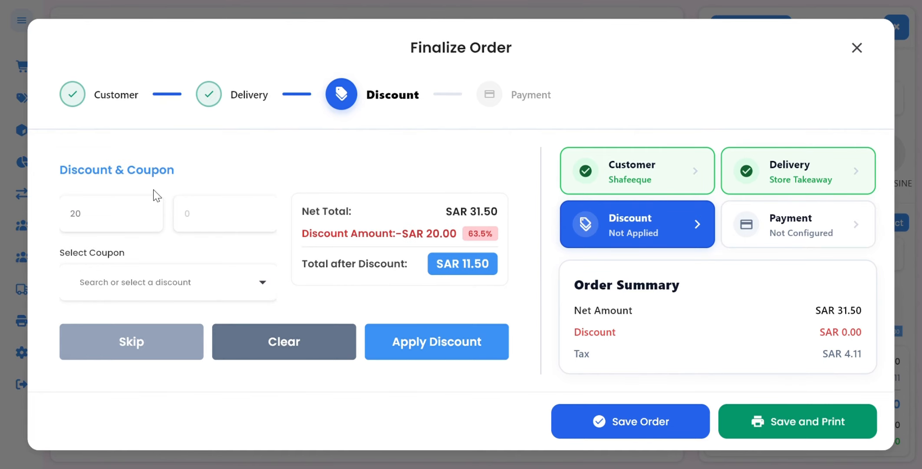
{"action": "left_click", "coordinate": [412, 349]}
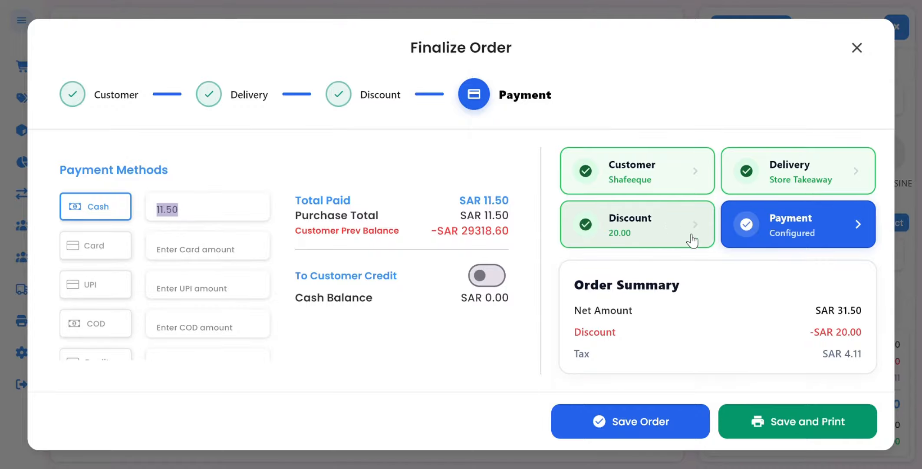
Set the cash payment amount to 25 and save the order.
{"action": "scroll", "coordinate": [107, 302], "scroll_direction": "down", "scroll_amount": 2}
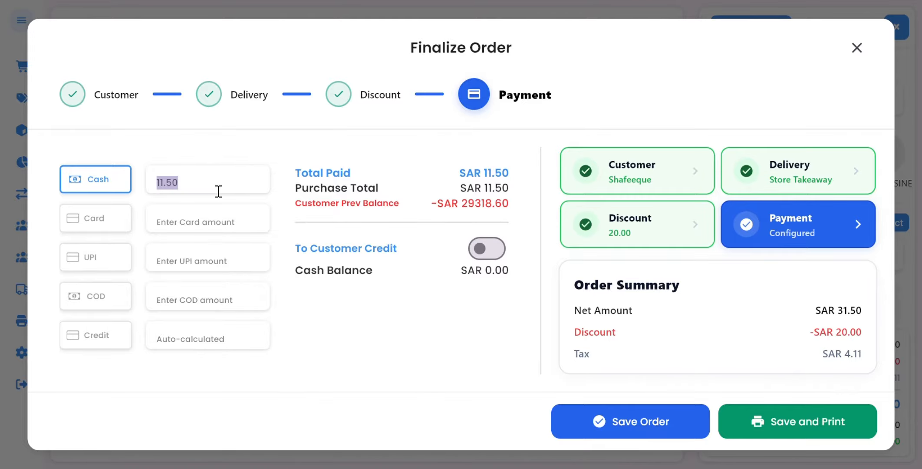
{"action": "key", "text": "BackSpace"}
{"action": "type", "text": "25"}
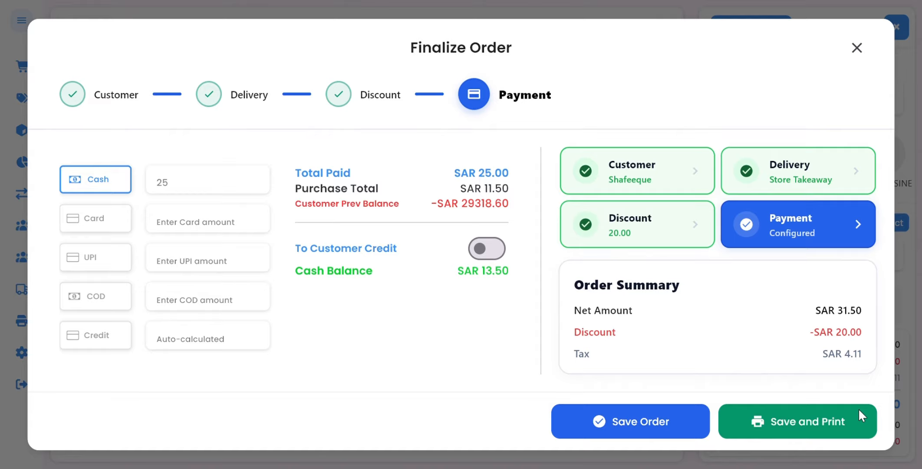
{"action": "left_click", "coordinate": [657, 427]}
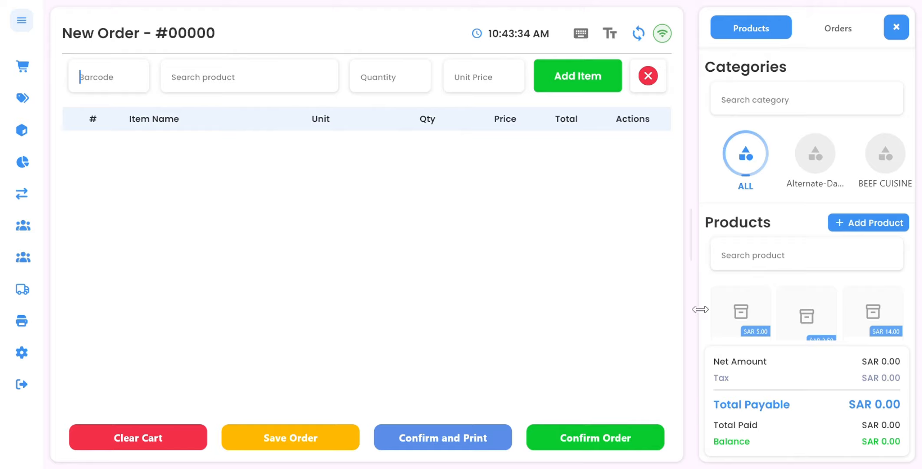
Add Avocado Shake, Achayan Beef and 7 Up (1 Litre) to the new order through product search.
{"action": "left_click", "coordinate": [259, 86]}
{"action": "type", "text": "a"}
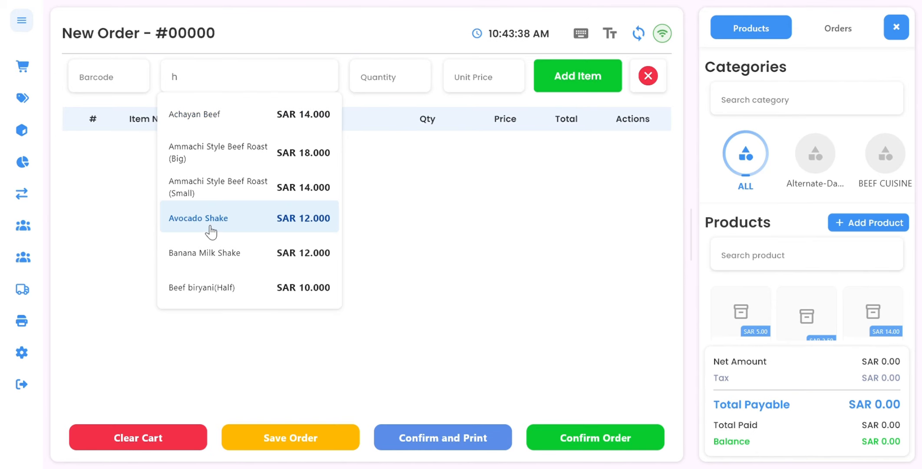
{"action": "left_click", "coordinate": [211, 229]}
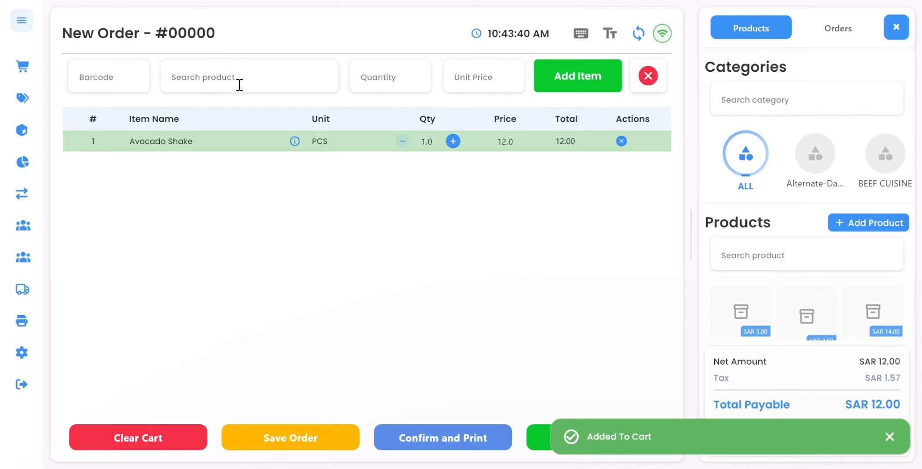
{"action": "type", "text": "a"}
{"action": "left_click", "coordinate": [225, 119]}
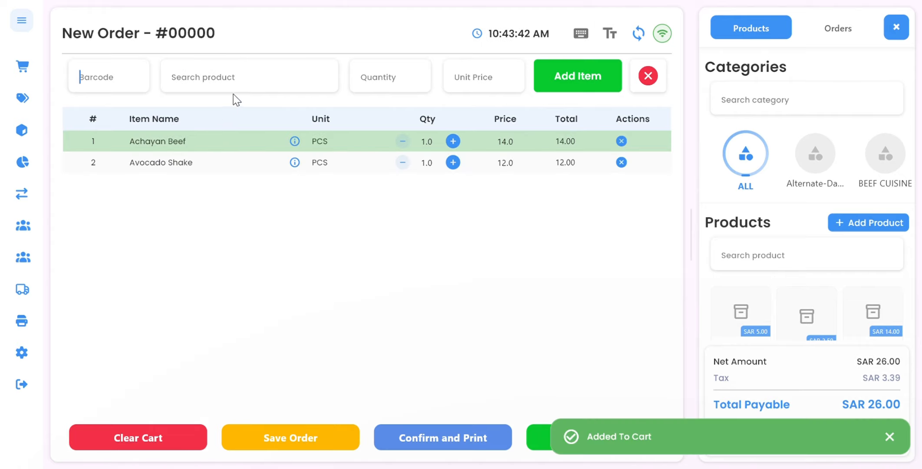
{"action": "left_click", "coordinate": [247, 87]}
{"action": "type", "text": "e"}
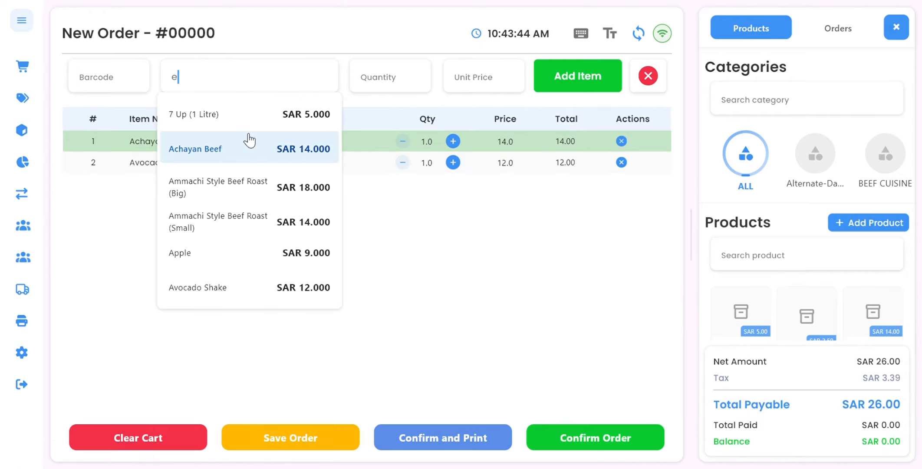
{"action": "left_click", "coordinate": [256, 126]}
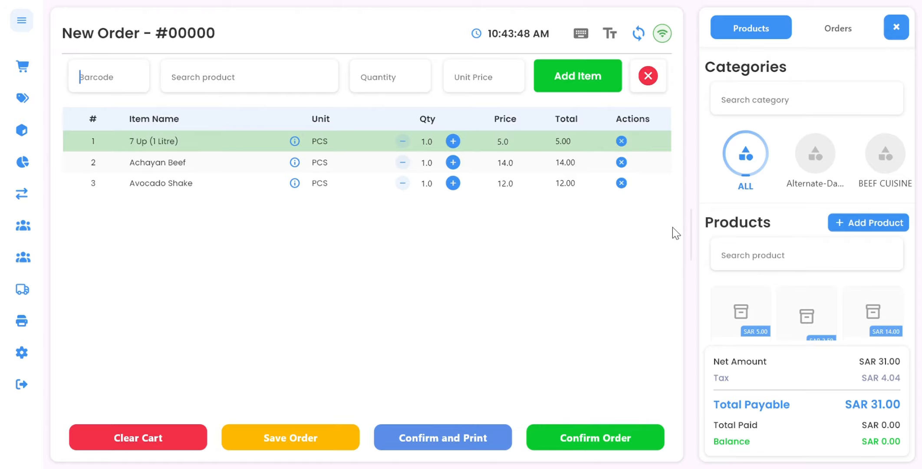
Create another new order from the orders list and add Beef Alappy to it via product search.
{"action": "left_click", "coordinate": [824, 29]}
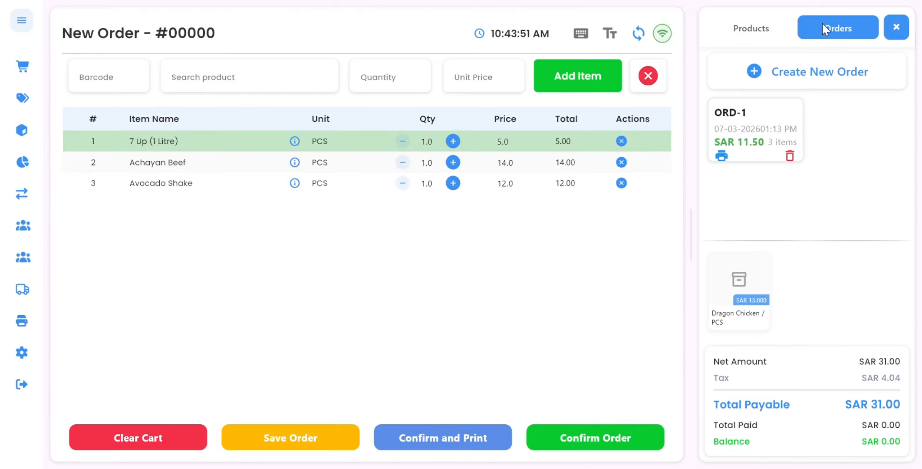
{"action": "left_click", "coordinate": [828, 90]}
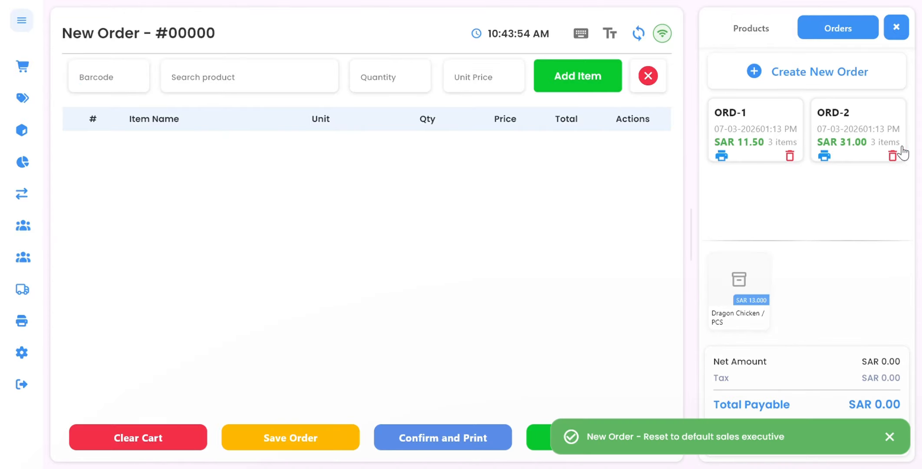
{"action": "left_click", "coordinate": [306, 77]}
{"action": "type", "text": "bri"}
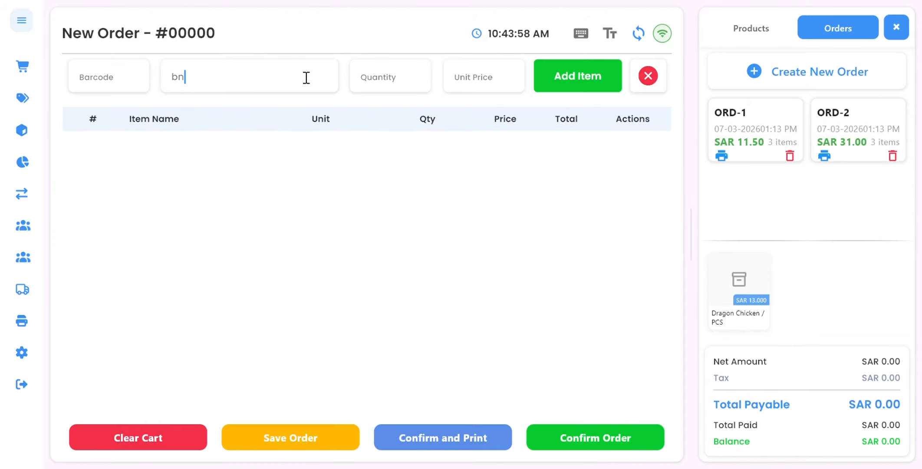
{"action": "key", "text": "BackSpace"}
{"action": "key", "text": "BackSpace"}
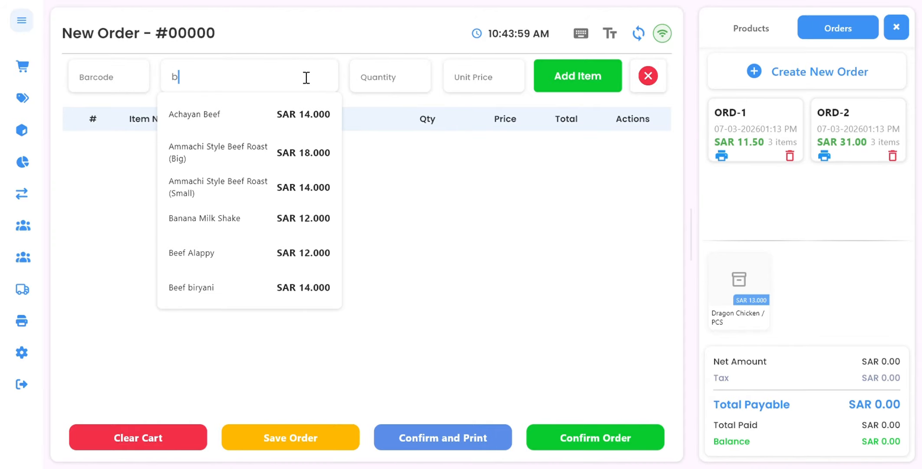
{"action": "left_click", "coordinate": [261, 245]}
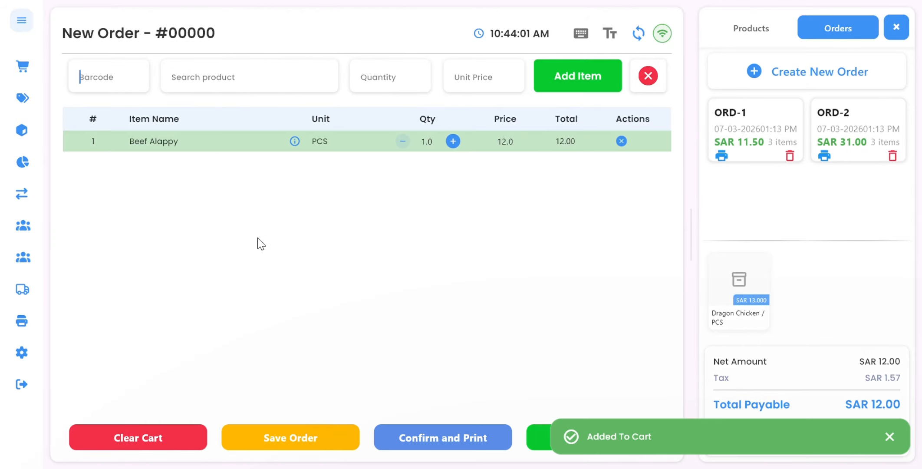
Open order ORD-2 for editing and browse the product categories and product grid.
{"action": "left_click", "coordinate": [840, 127]}
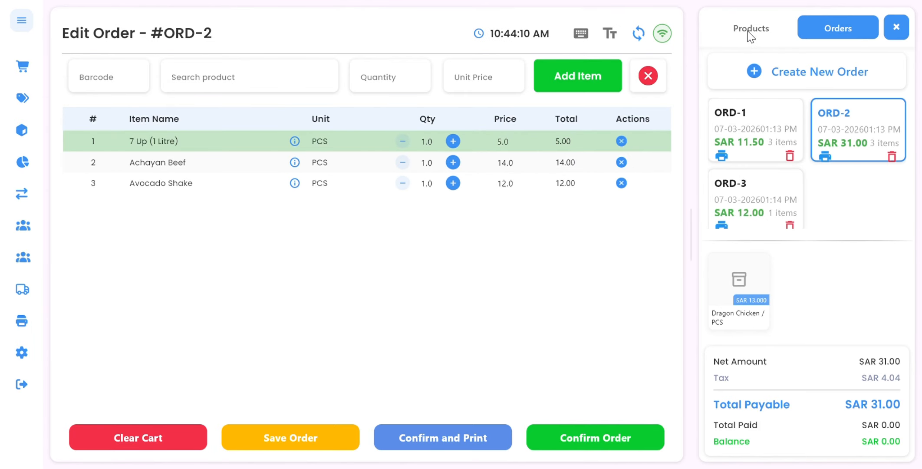
{"action": "left_click", "coordinate": [767, 18]}
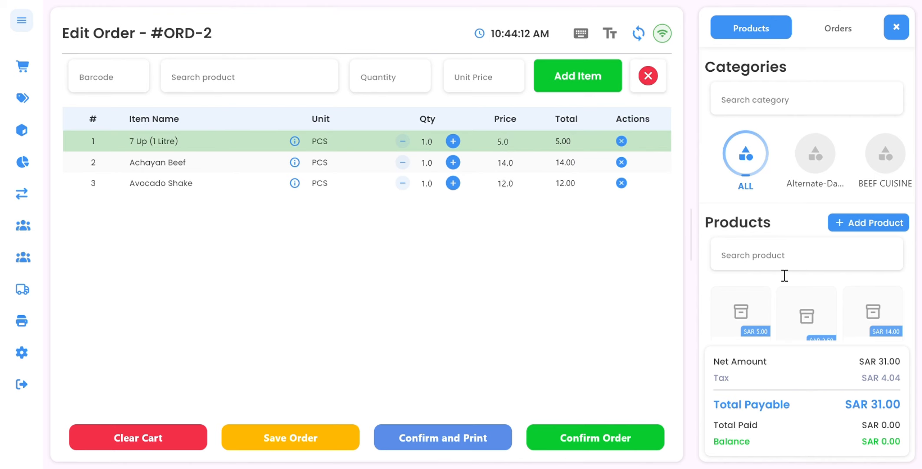
{"action": "left_click", "coordinate": [796, 107]}
{"action": "scroll", "coordinate": [845, 157], "scroll_direction": "right", "scroll_amount": 2}
{"action": "scroll", "coordinate": [845, 152], "scroll_direction": "right", "scroll_amount": 6}
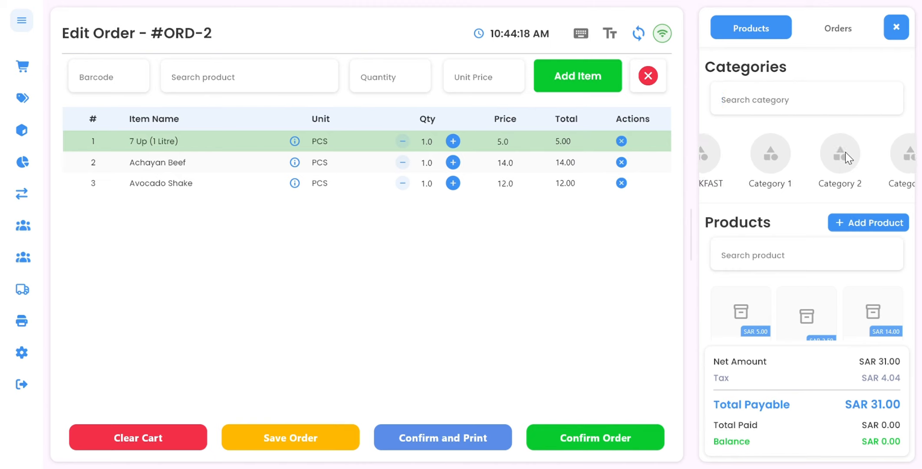
{"action": "scroll", "coordinate": [845, 152], "scroll_direction": "left", "scroll_amount": 3}
{"action": "scroll", "coordinate": [846, 152], "scroll_direction": "left", "scroll_amount": 5}
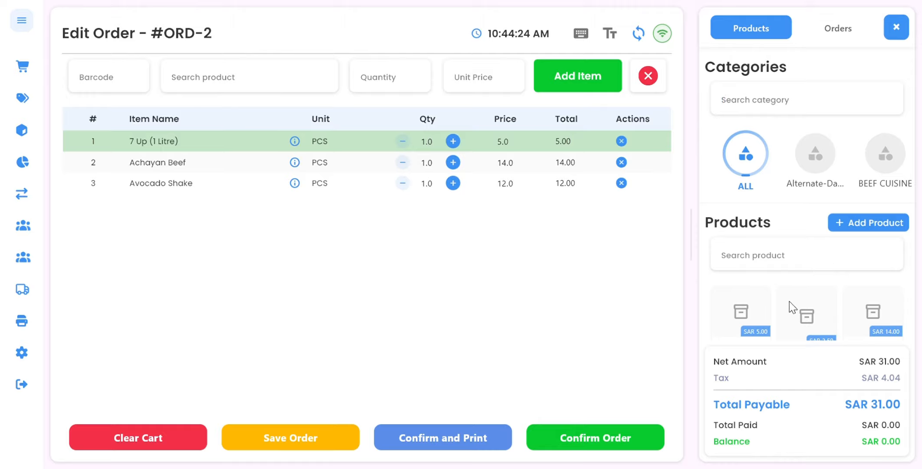
{"action": "scroll", "coordinate": [790, 301], "scroll_direction": "down", "scroll_amount": 3}
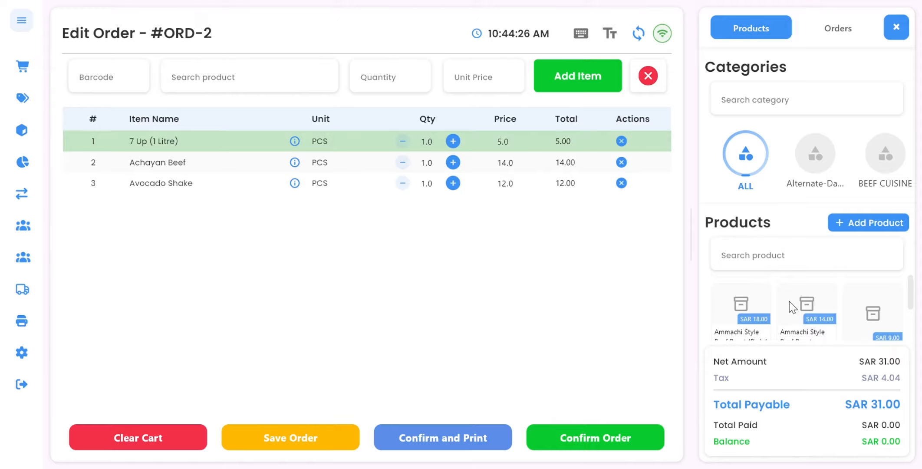
{"action": "scroll", "coordinate": [822, 293], "scroll_direction": "up", "scroll_amount": 3}
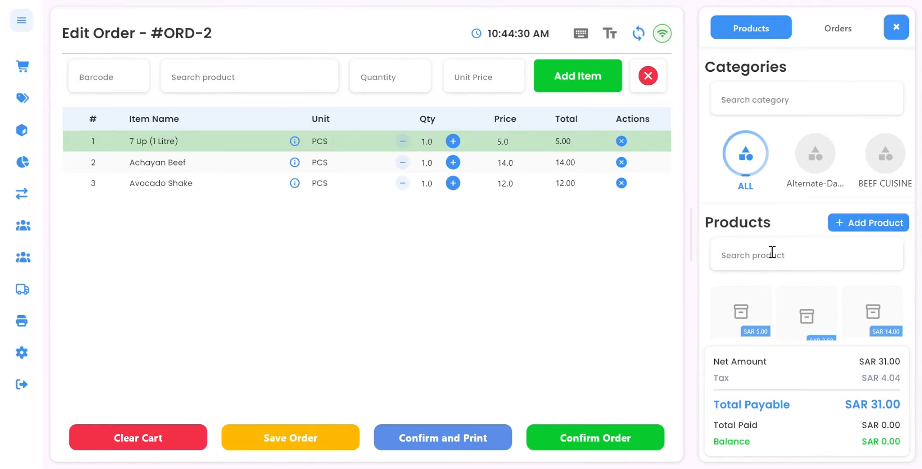
Add 7 Up (1 Litre), 7 Up (Tin) and Achayan Beef from the product grid, then open the order confirmation.
{"action": "left_click", "coordinate": [795, 102]}
{"action": "left_click", "coordinate": [737, 313]}
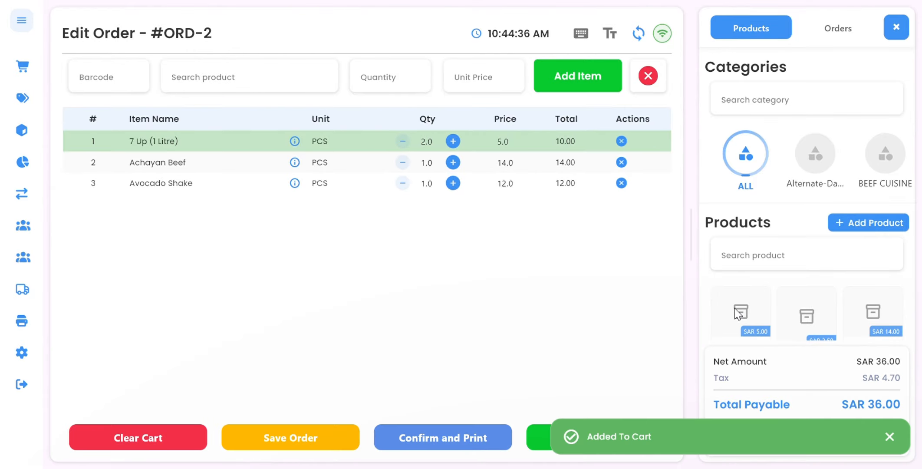
{"action": "left_click", "coordinate": [817, 316]}
{"action": "left_click", "coordinate": [876, 302]}
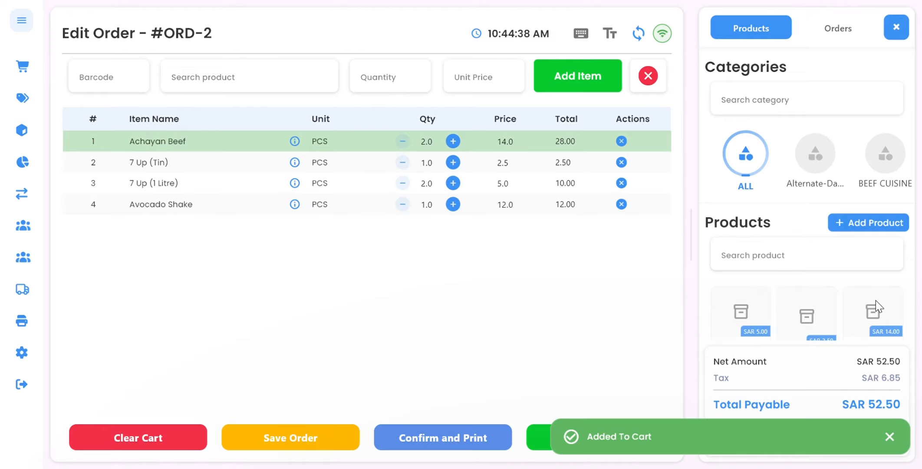
{"action": "left_click", "coordinate": [890, 437]}
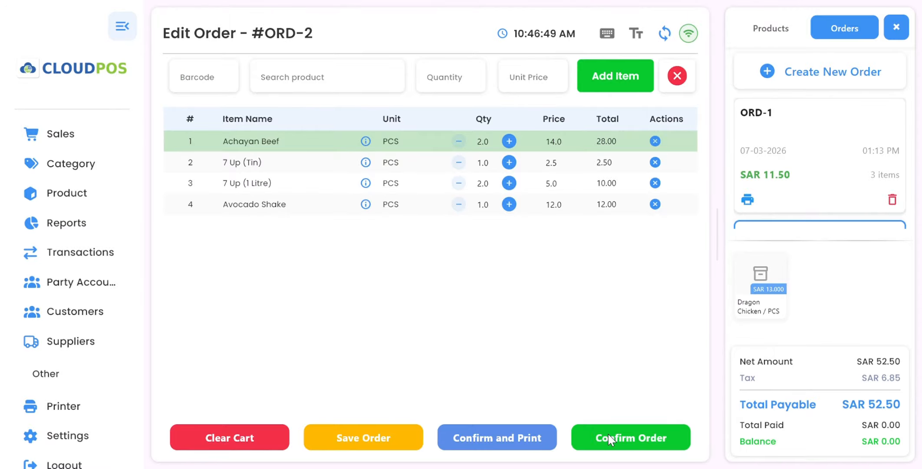
{"action": "left_click", "coordinate": [622, 441]}
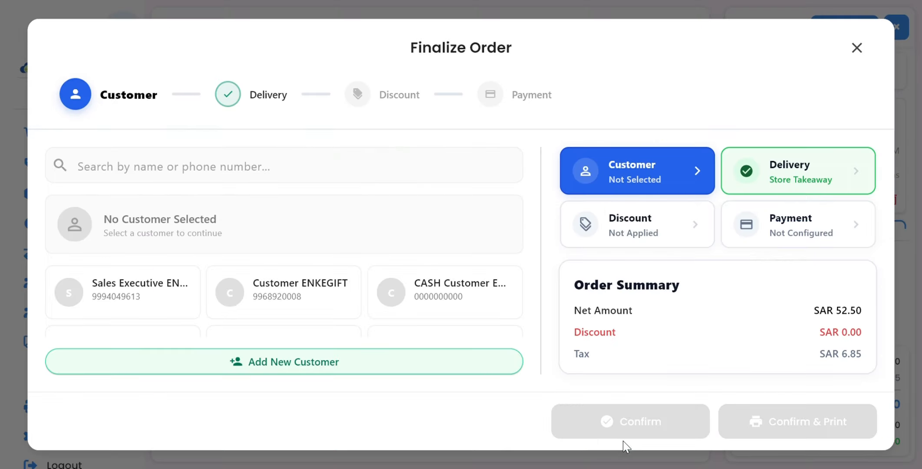